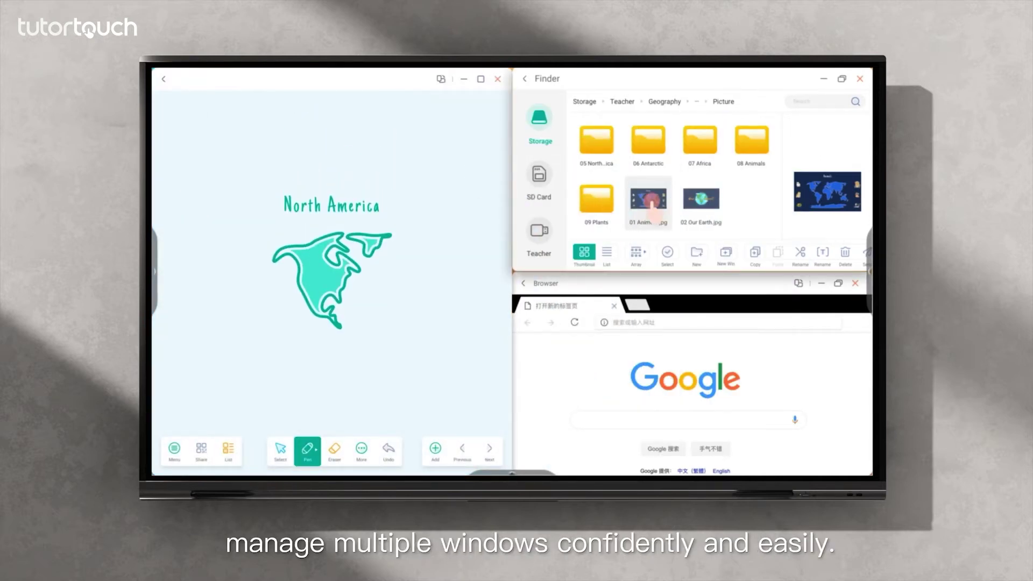
Place the Animals world-map picture and the browser's Google logo on the North America whiteboard.
{"action": "left_click_drag", "start_coordinate": [640, 206], "coordinate": [403, 340]}
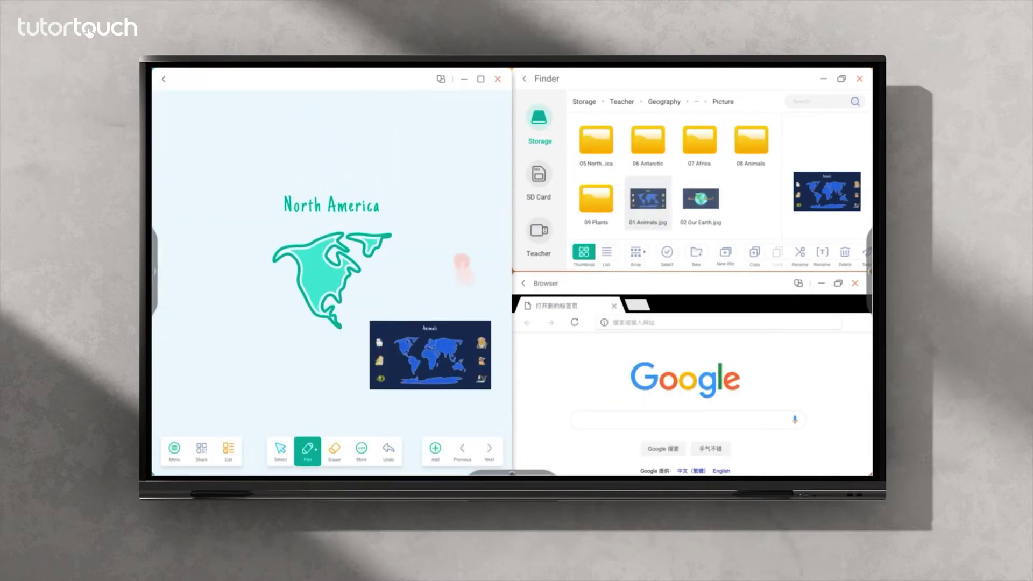
{"action": "left_click_drag", "start_coordinate": [734, 393], "coordinate": [410, 162]}
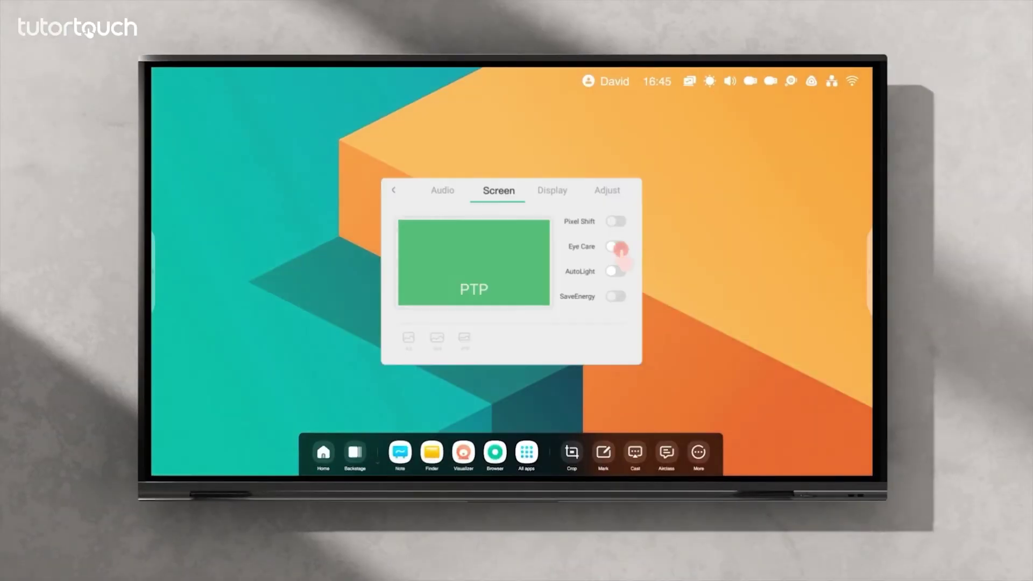
Turn on Eye Care in the screen settings panel to warm the display.
{"action": "left_click", "coordinate": [618, 247]}
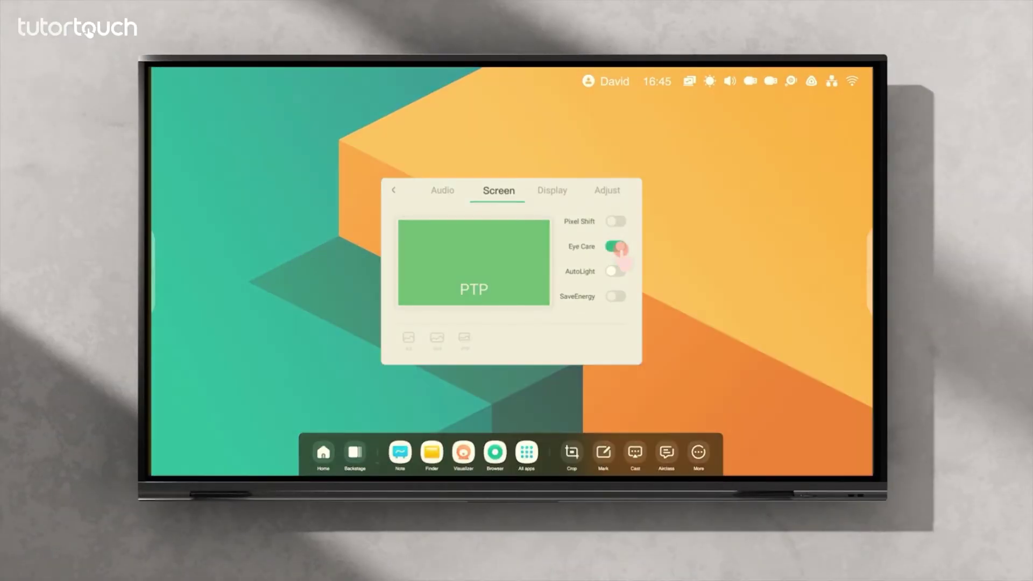